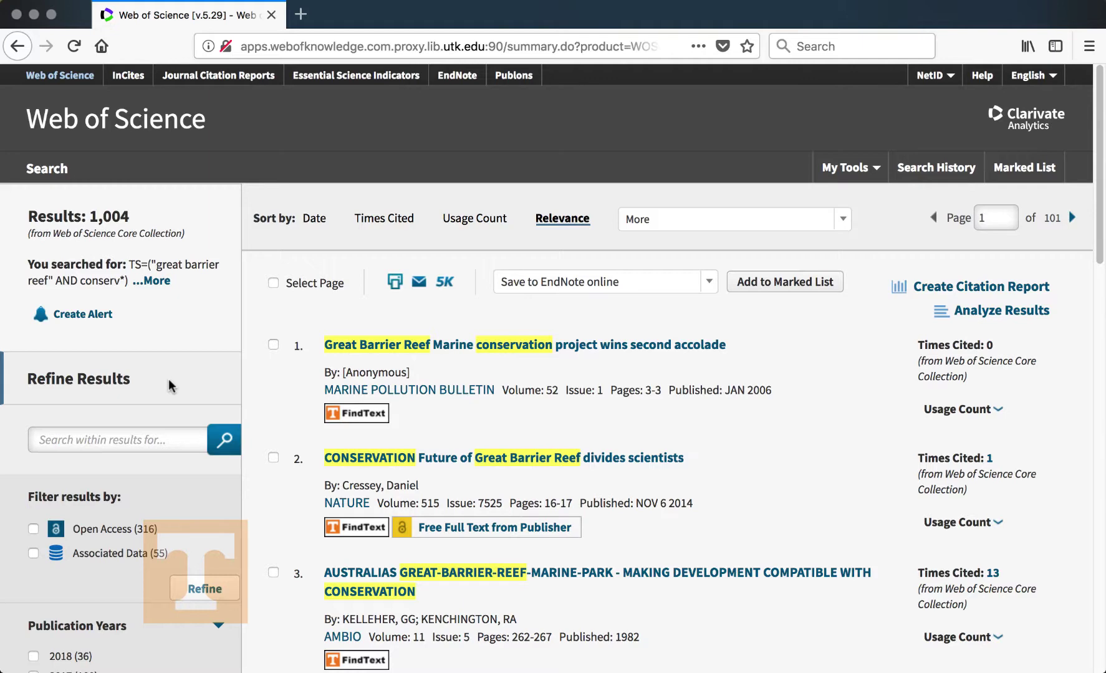
Show all refine options for the search results and look over the filter categories from Publication Years to Languages.
{"action": "scroll", "coordinate": [168, 380], "scroll_direction": "down", "scroll_amount": 1}
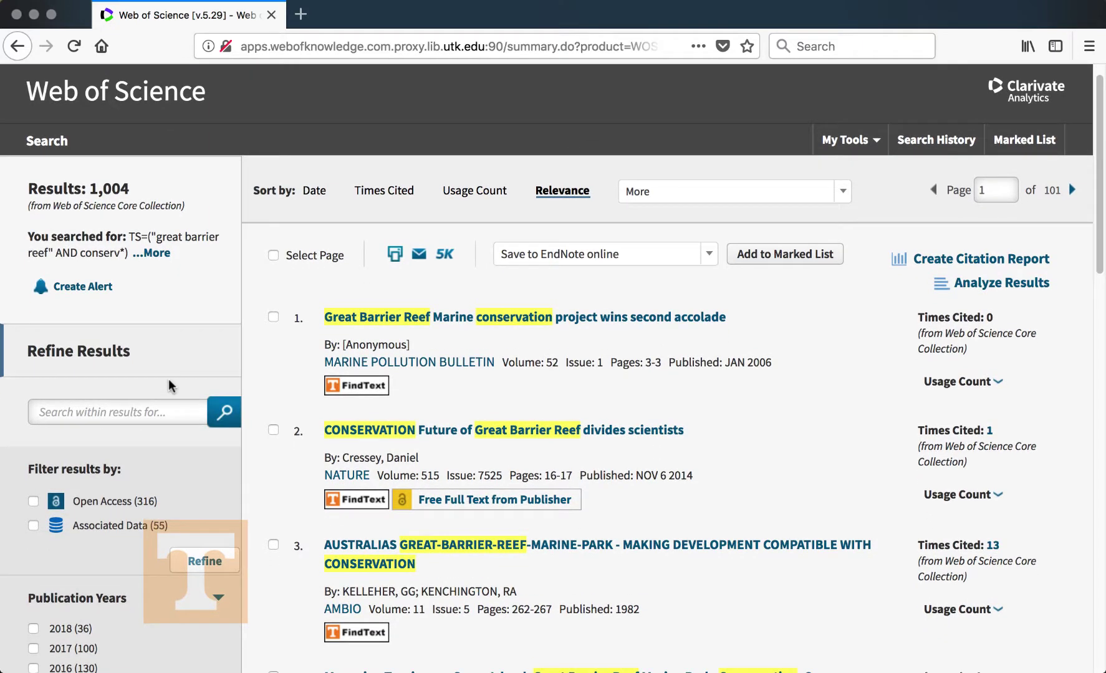
{"action": "scroll", "coordinate": [168, 379], "scroll_direction": "down", "scroll_amount": 3}
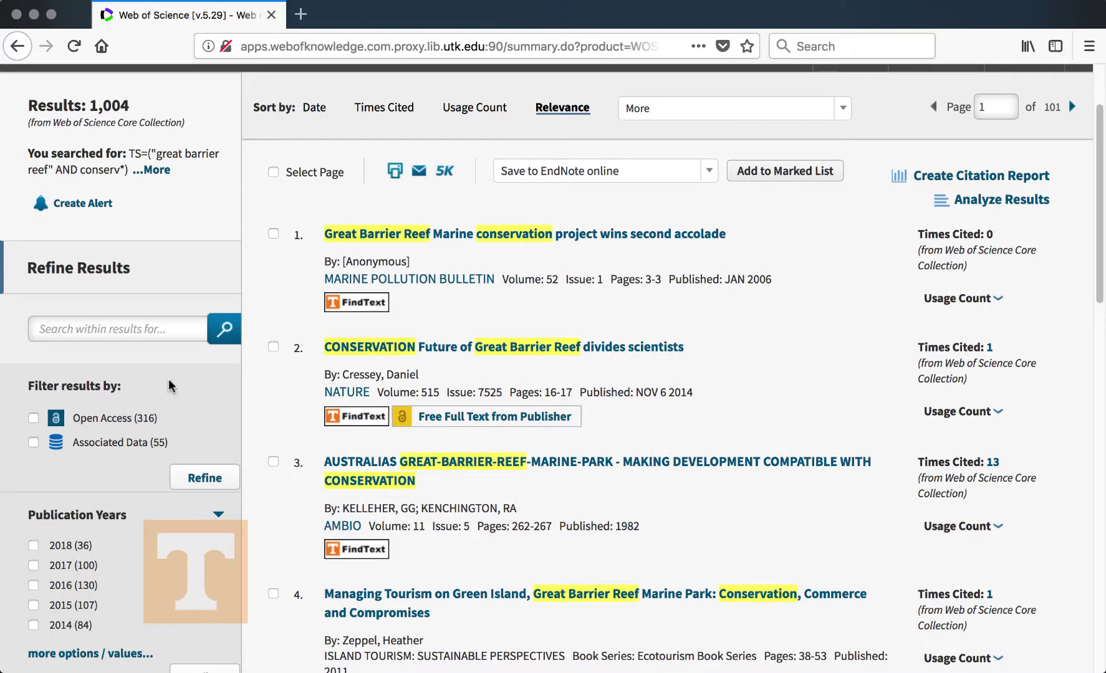
{"action": "scroll", "coordinate": [168, 378], "scroll_direction": "down", "scroll_amount": 8}
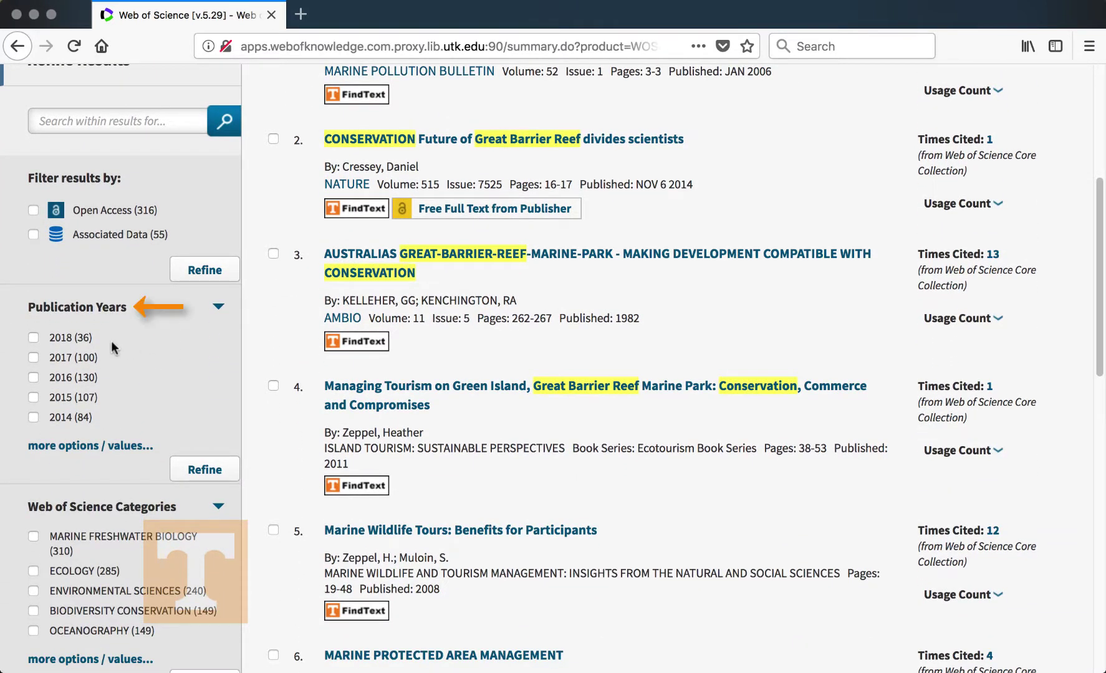
{"action": "scroll", "coordinate": [164, 447], "scroll_direction": "down", "scroll_amount": 12}
{"action": "scroll", "coordinate": [168, 449], "scroll_direction": "down", "scroll_amount": 17}
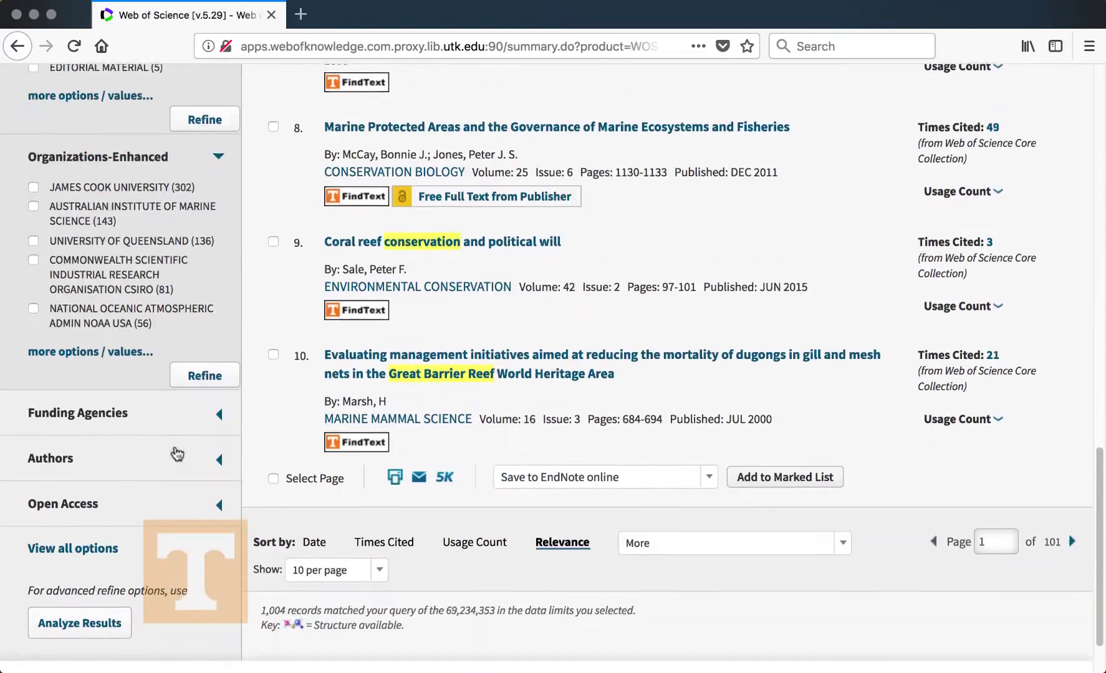
{"action": "scroll", "coordinate": [149, 523], "scroll_direction": "down", "scroll_amount": 10}
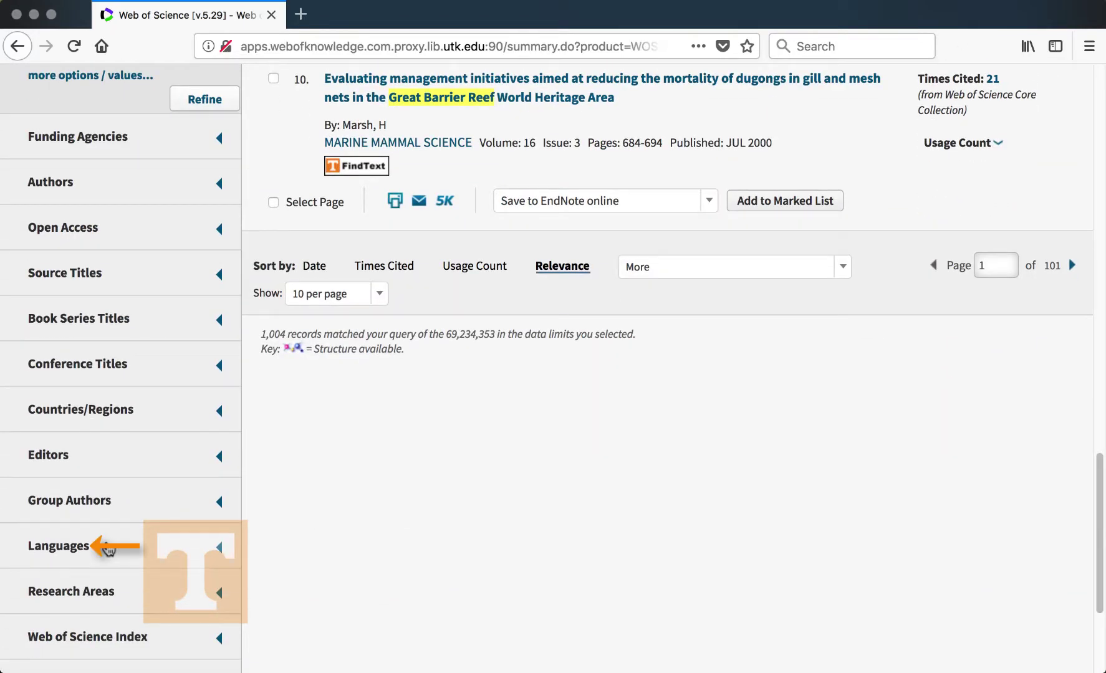
{"action": "scroll", "coordinate": [107, 547], "scroll_direction": "up", "scroll_amount": 20}
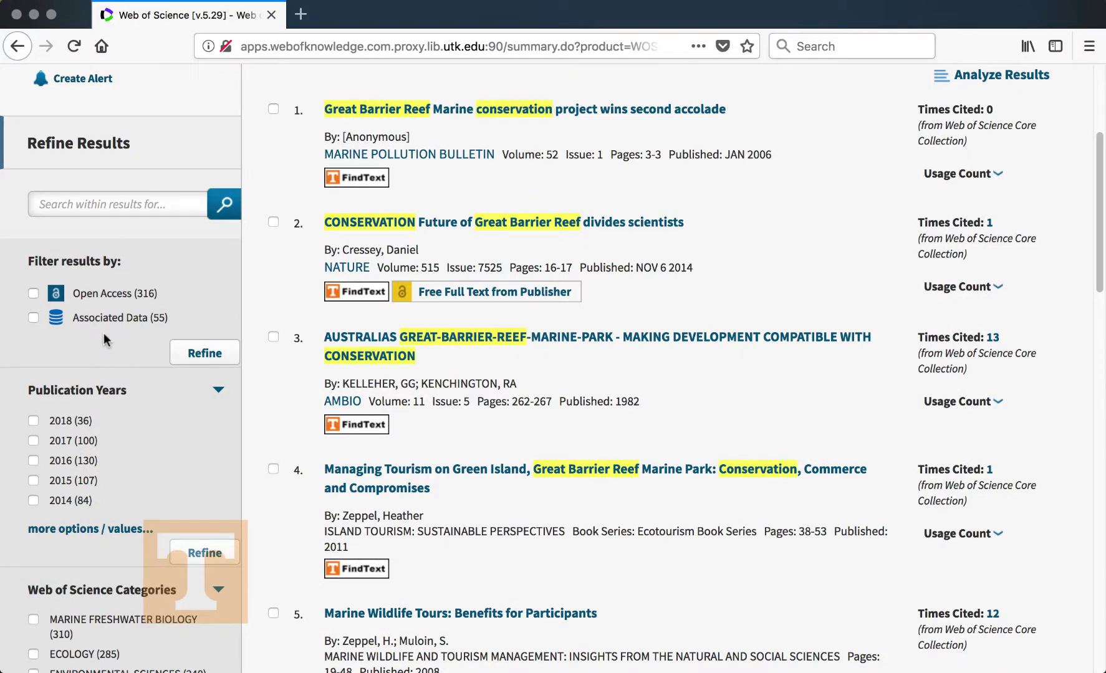
Examine each refine category in turn, from publication years, subject categories and document types through organizations, authors, titles and research areas.
{"action": "scroll", "coordinate": [156, 430], "scroll_direction": "down", "scroll_amount": 2}
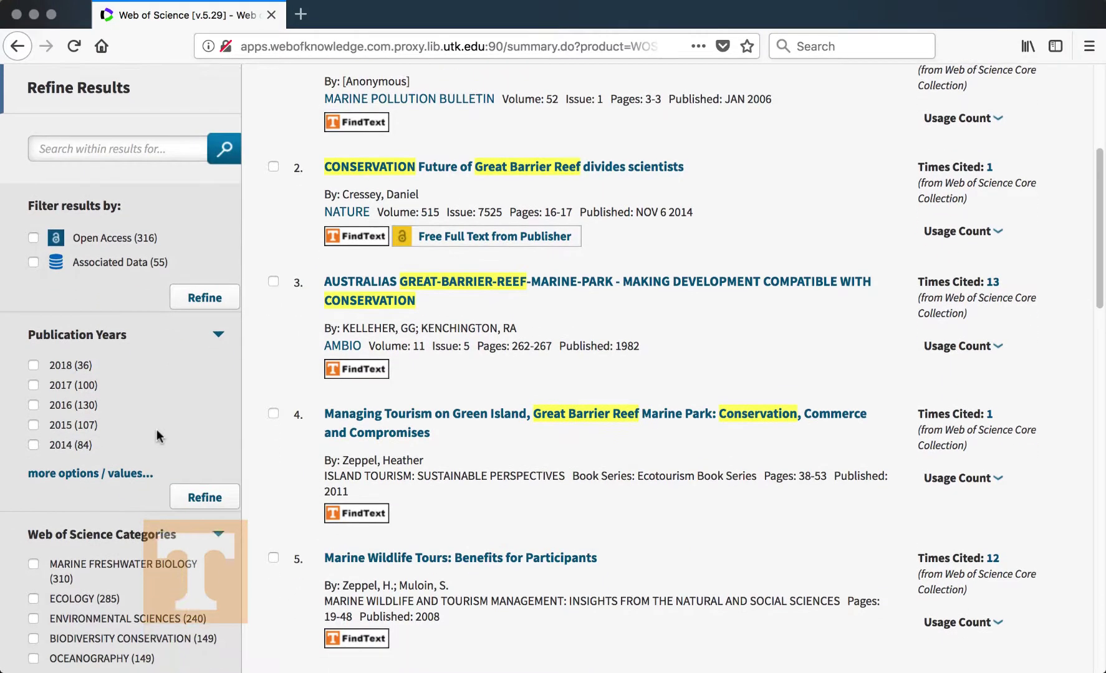
{"action": "scroll", "coordinate": [156, 430], "scroll_direction": "down", "scroll_amount": 9}
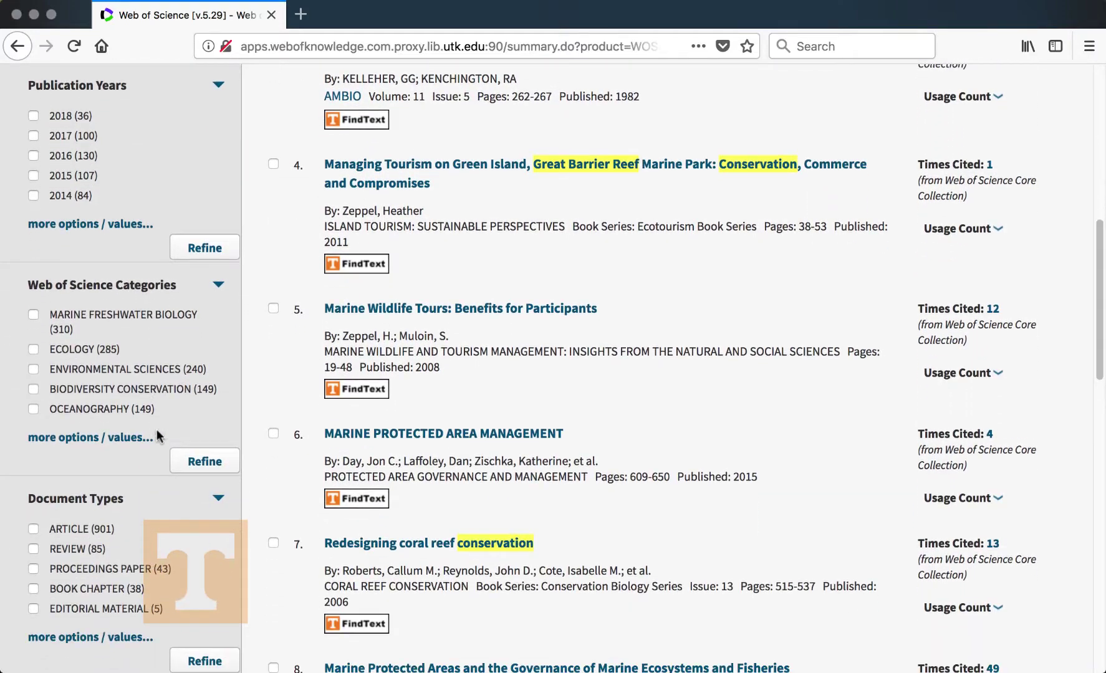
{"action": "scroll", "coordinate": [156, 435], "scroll_direction": "down", "scroll_amount": 1}
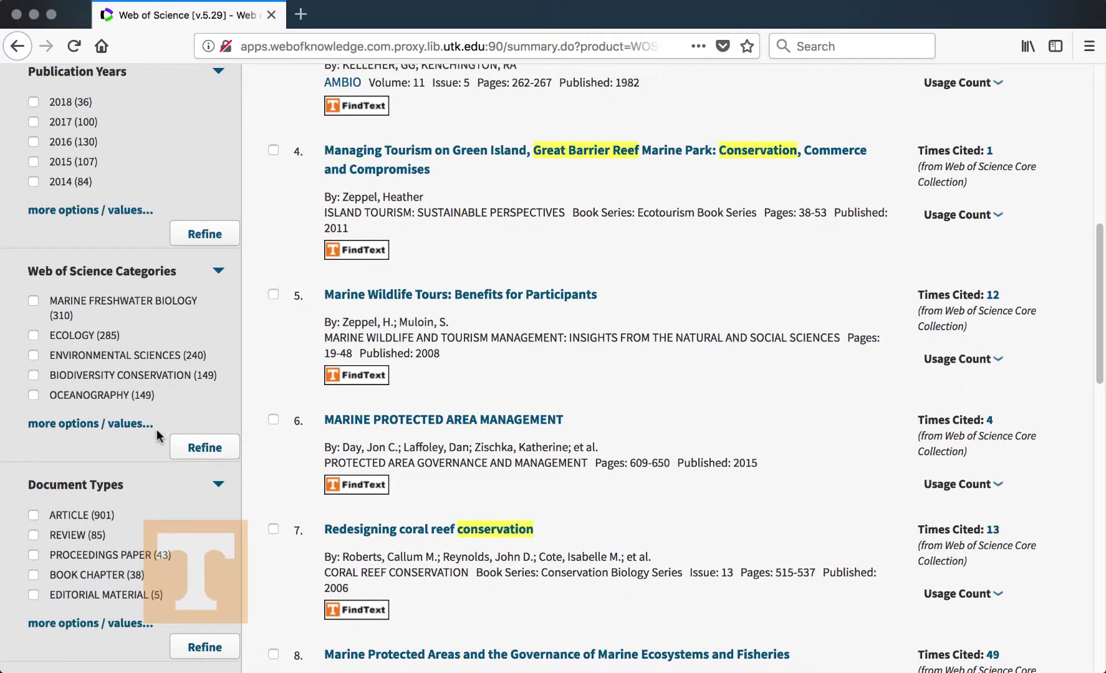
{"action": "scroll", "coordinate": [156, 428], "scroll_direction": "down", "scroll_amount": 7}
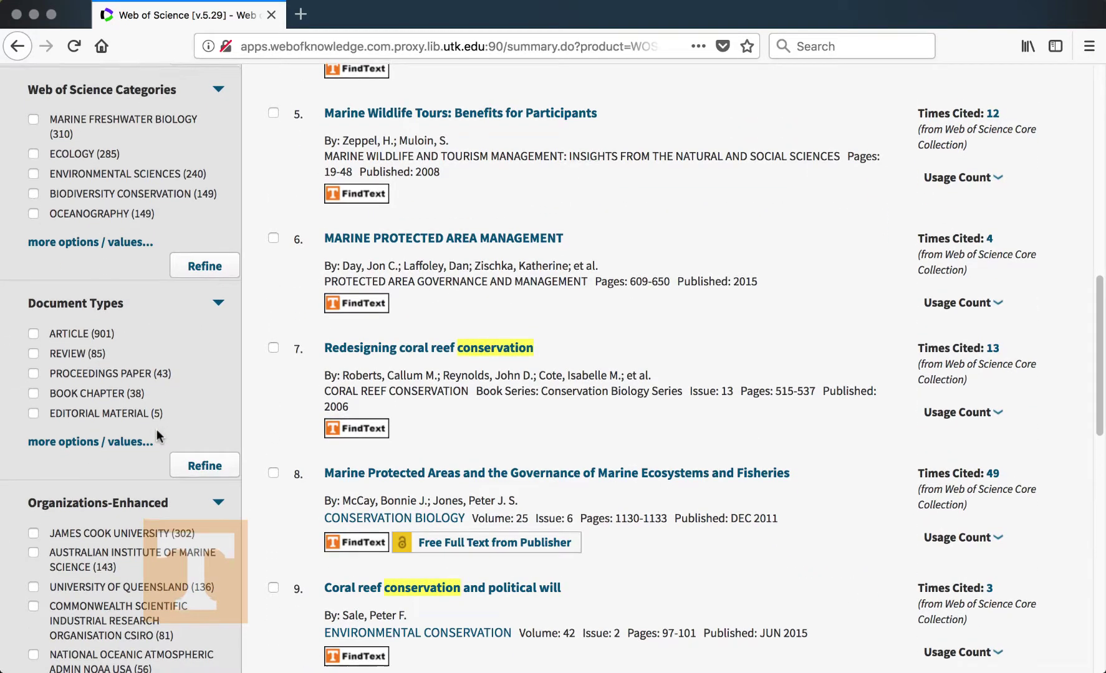
{"action": "scroll", "coordinate": [157, 428], "scroll_direction": "down", "scroll_amount": 7}
{"action": "scroll", "coordinate": [157, 428], "scroll_direction": "down", "scroll_amount": 5}
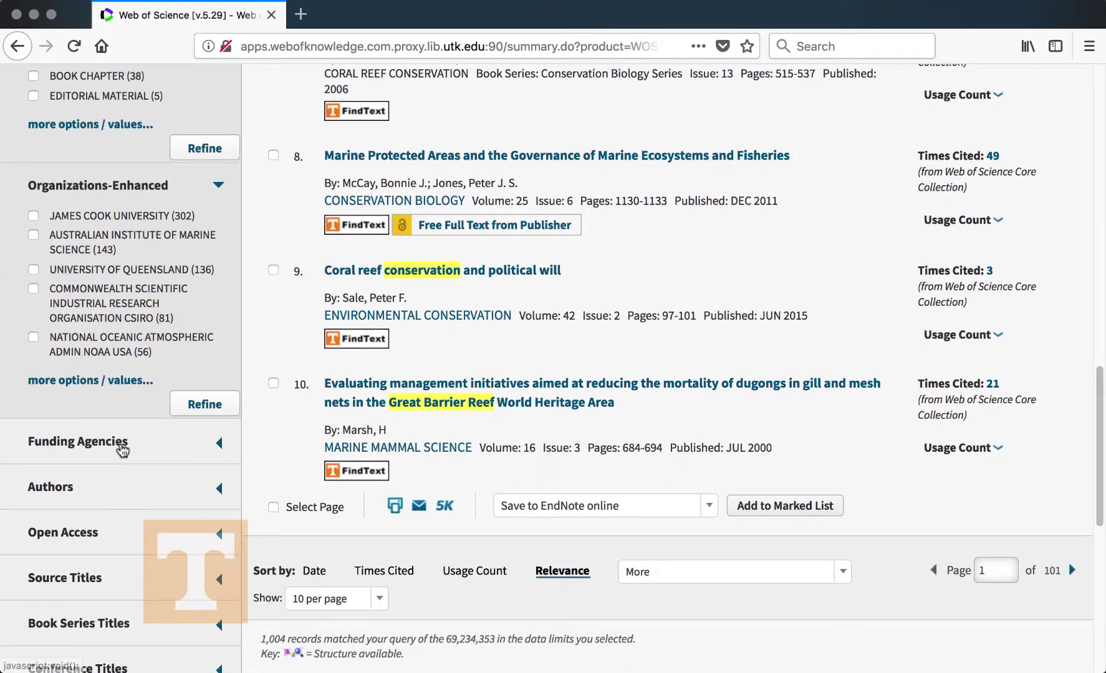
{"action": "scroll", "coordinate": [128, 485], "scroll_direction": "down", "scroll_amount": 5}
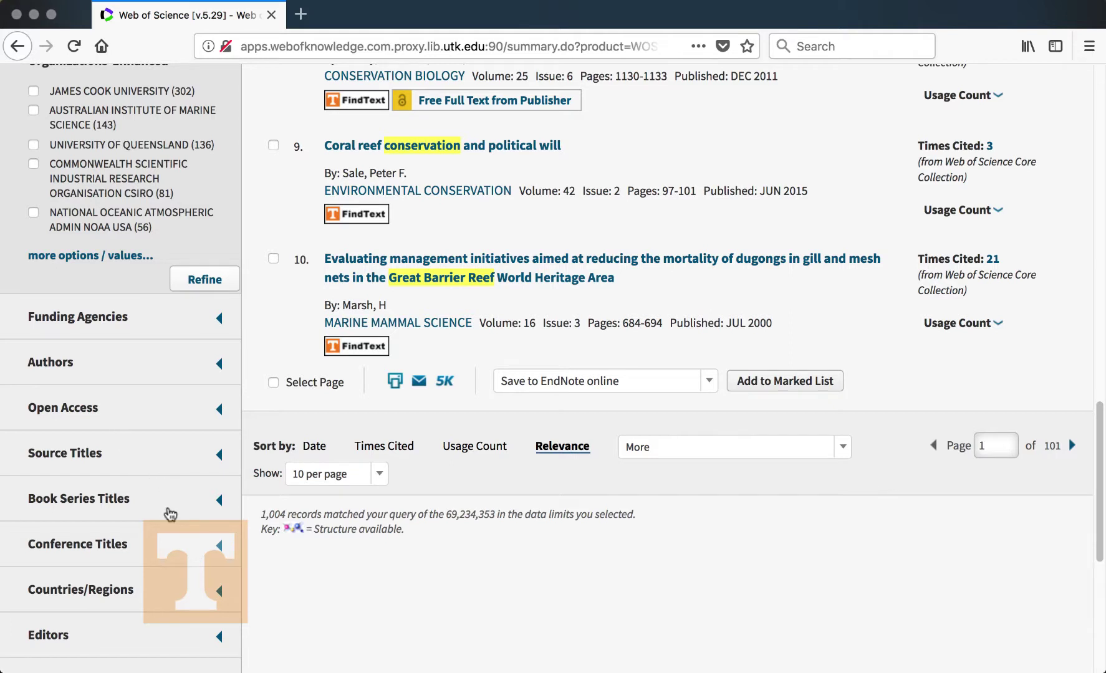
{"action": "scroll", "coordinate": [169, 554], "scroll_direction": "down", "scroll_amount": 3}
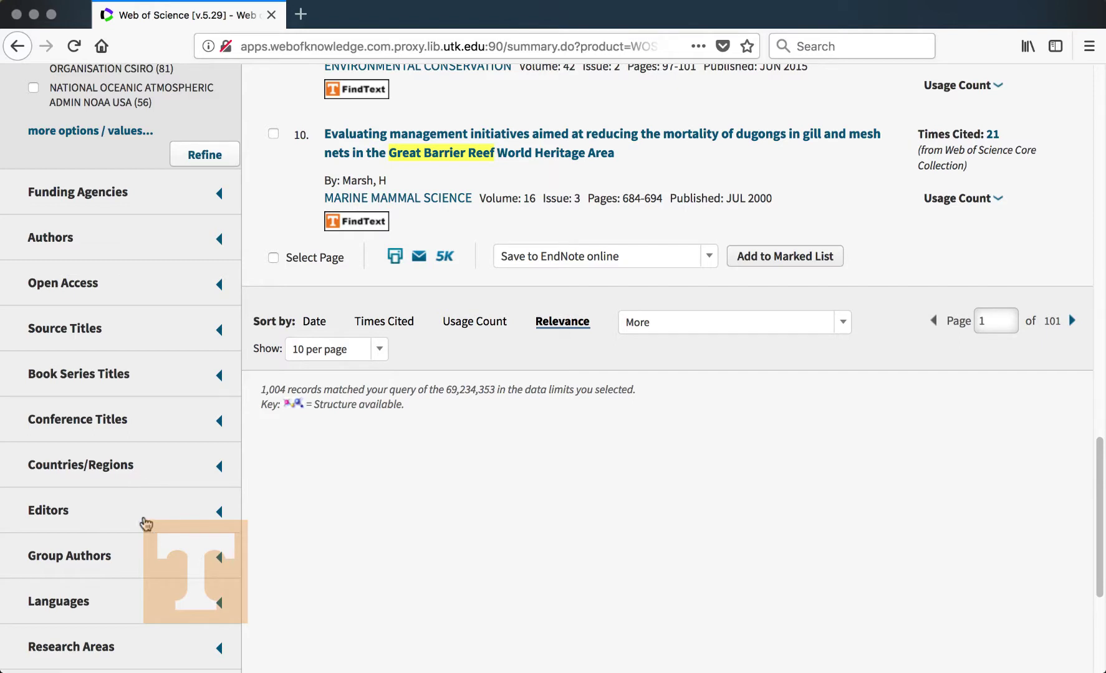
{"action": "scroll", "coordinate": [174, 569], "scroll_direction": "down", "scroll_amount": 3}
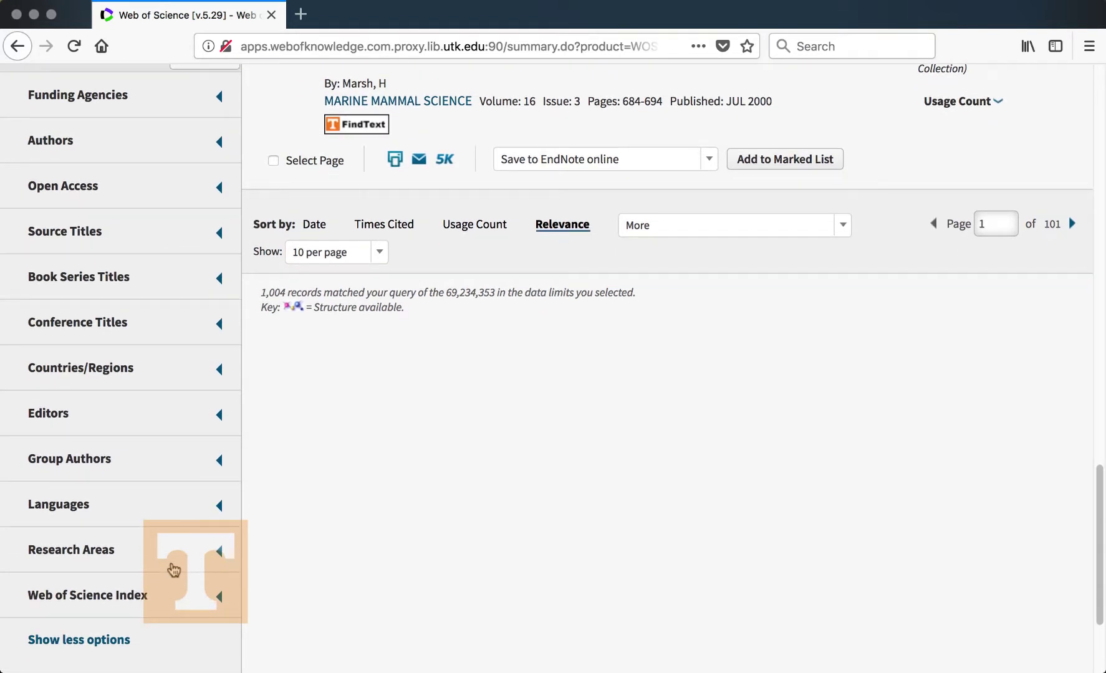
Expand the Web of Science Index filter and view the citation indexes it offers.
{"action": "left_click", "coordinate": [181, 597]}
{"action": "scroll", "coordinate": [190, 599], "scroll_direction": "down", "scroll_amount": 2}
{"action": "scroll", "coordinate": [190, 600], "scroll_direction": "down", "scroll_amount": 3}
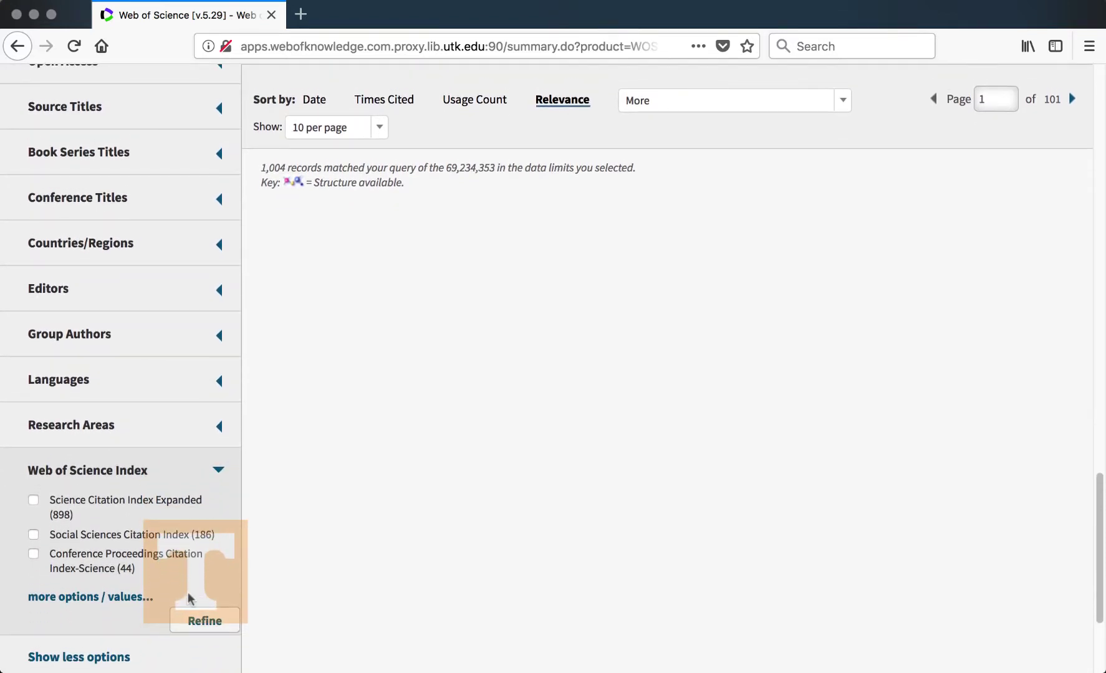
Refine the results to publication years 2018, 2017, 2016, 2015, 2014 and 2013 using the full list of years.
{"action": "scroll", "coordinate": [187, 598], "scroll_direction": "up", "scroll_amount": 15}
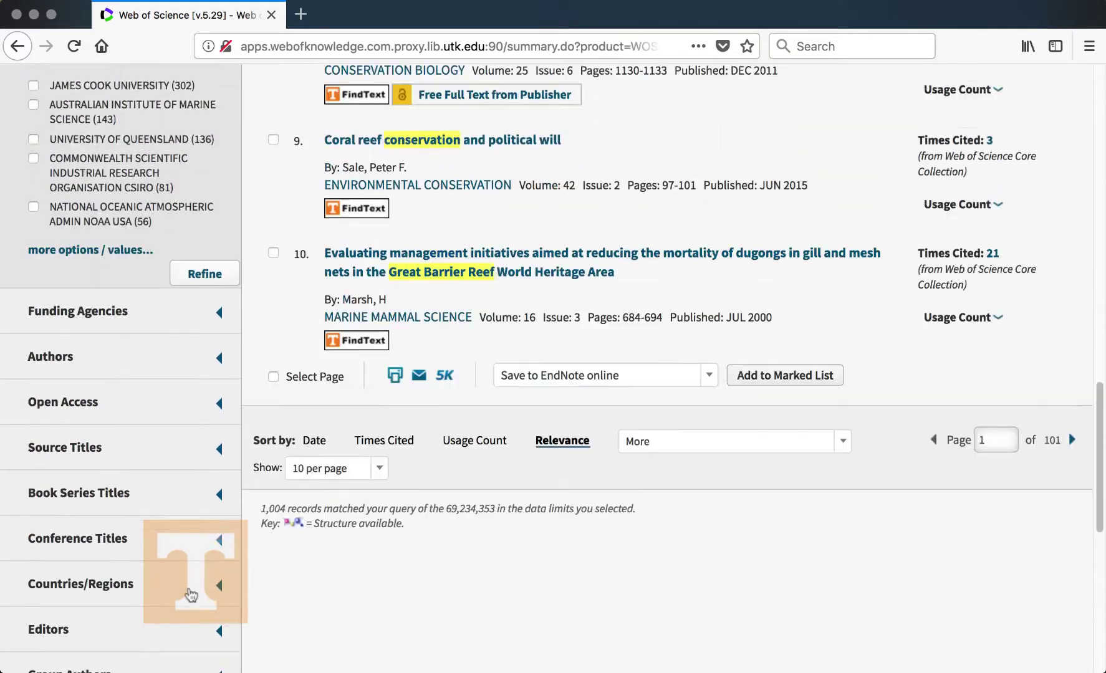
{"action": "scroll", "coordinate": [189, 592], "scroll_direction": "up", "scroll_amount": 10}
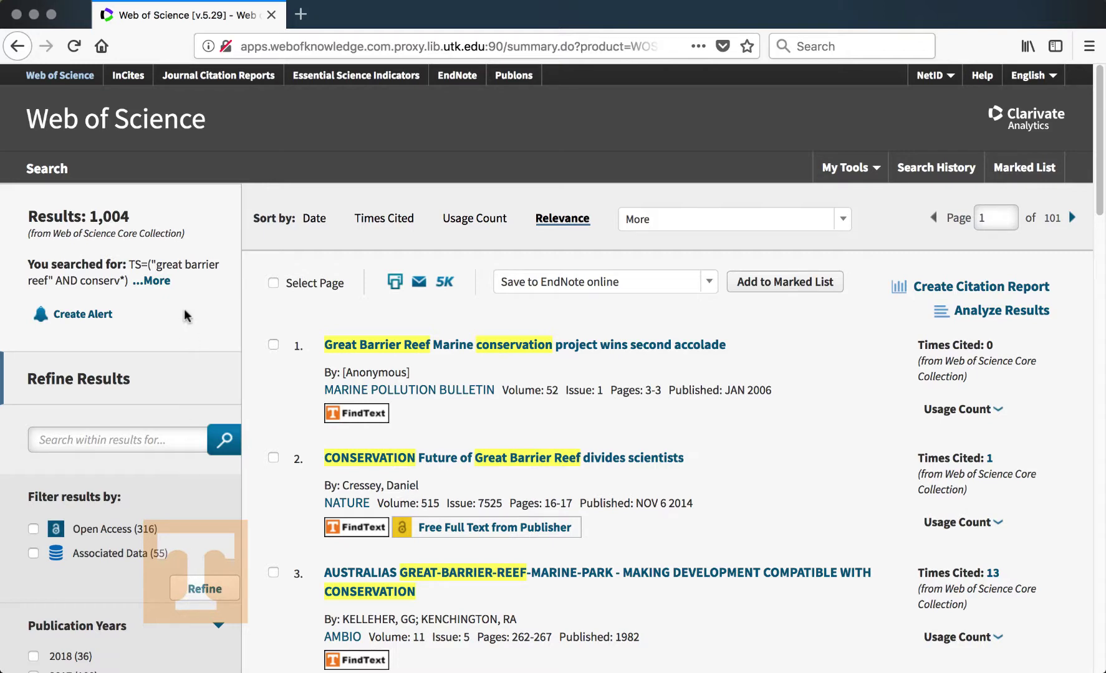
{"action": "scroll", "coordinate": [214, 306], "scroll_direction": "down", "scroll_amount": 5}
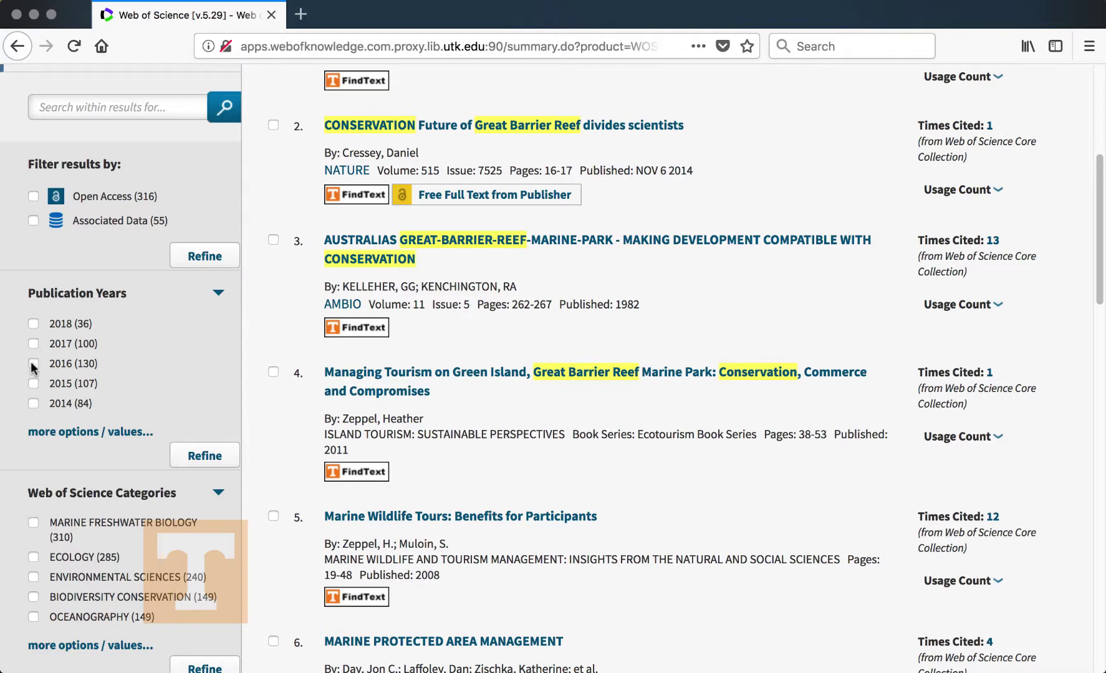
{"action": "left_click", "coordinate": [91, 435]}
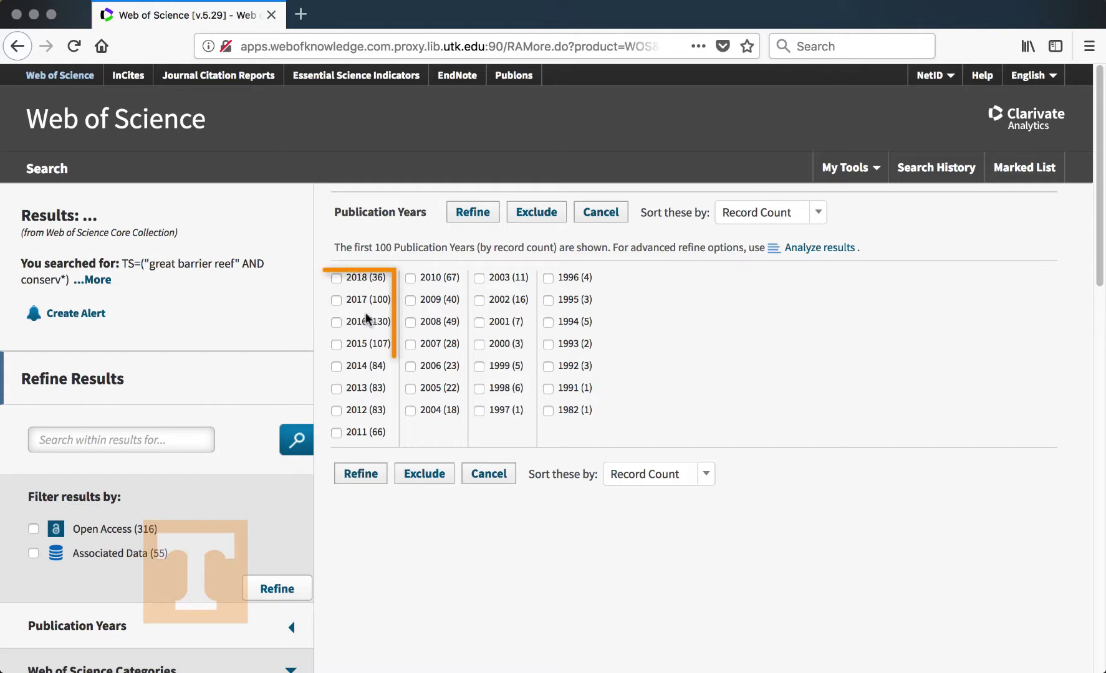
{"action": "left_click", "coordinate": [337, 278]}
{"action": "left_click", "coordinate": [337, 300]}
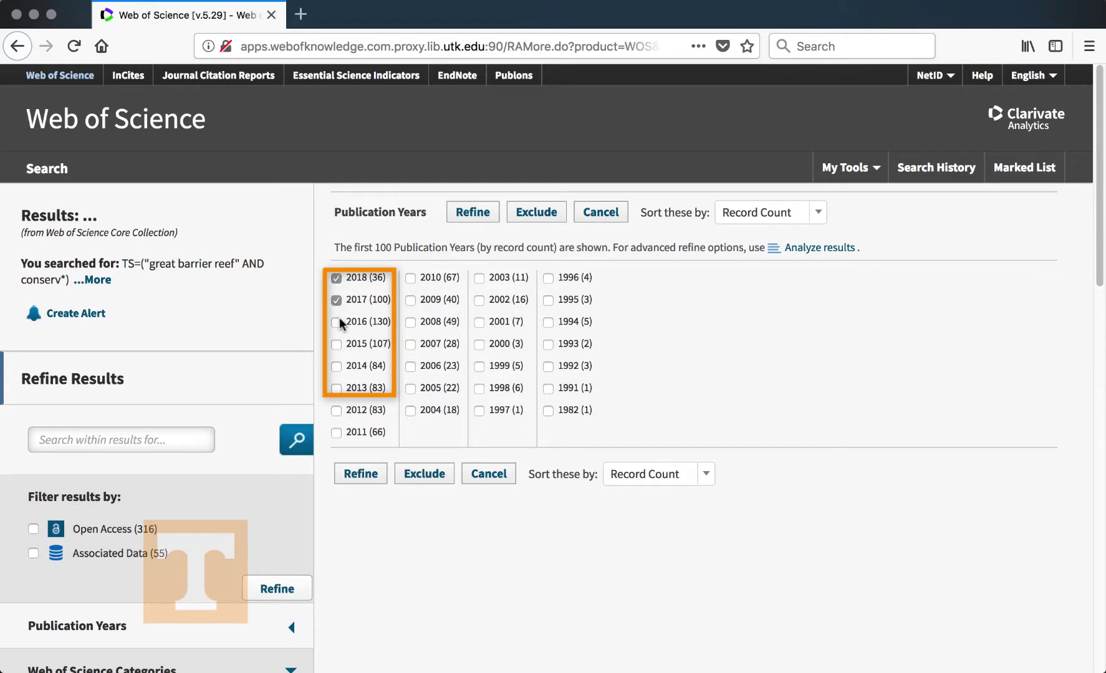
{"action": "left_click", "coordinate": [337, 321]}
{"action": "left_click", "coordinate": [337, 344]}
{"action": "left_click", "coordinate": [336, 366]}
{"action": "left_click", "coordinate": [336, 388]}
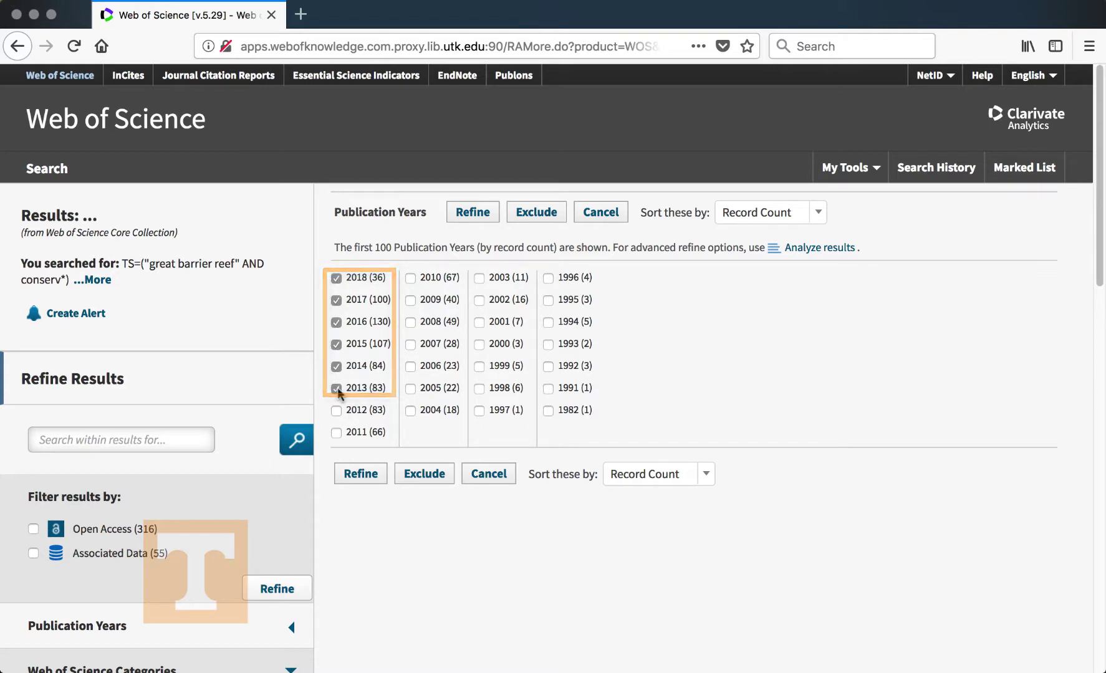
{"action": "left_click", "coordinate": [358, 475]}
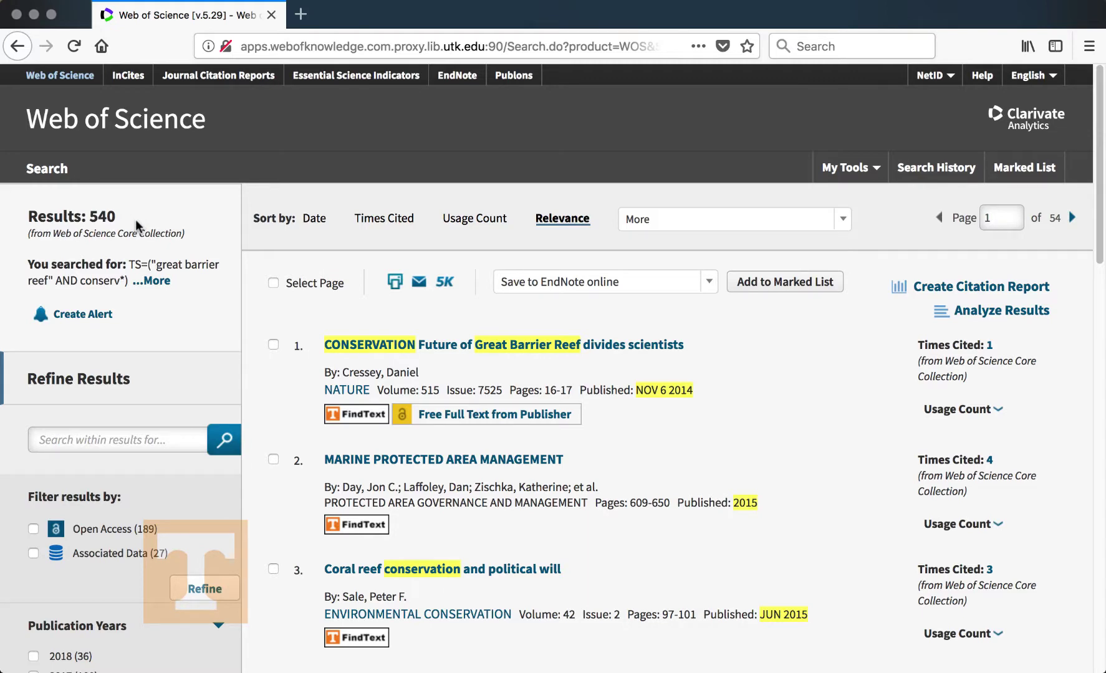
Refine the results to the Web of Science categories Marine Freshwater Biology, Ecology and Oceanography from the full category list.
{"action": "scroll", "coordinate": [136, 220], "scroll_direction": "down", "scroll_amount": 10}
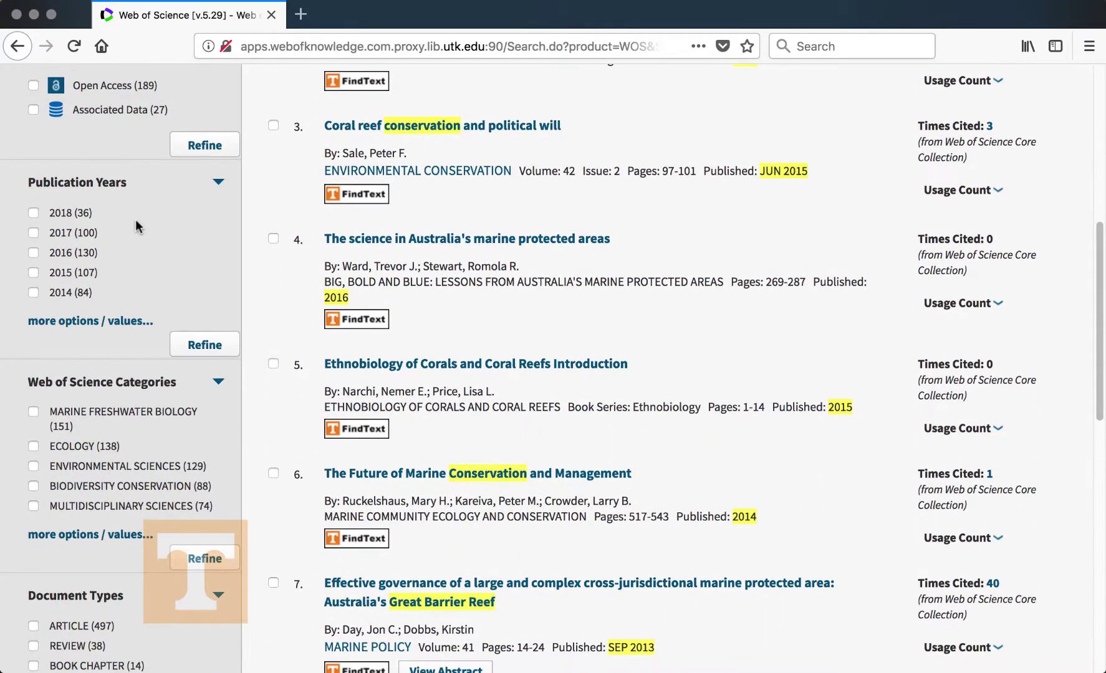
{"action": "scroll", "coordinate": [136, 219], "scroll_direction": "down", "scroll_amount": 4}
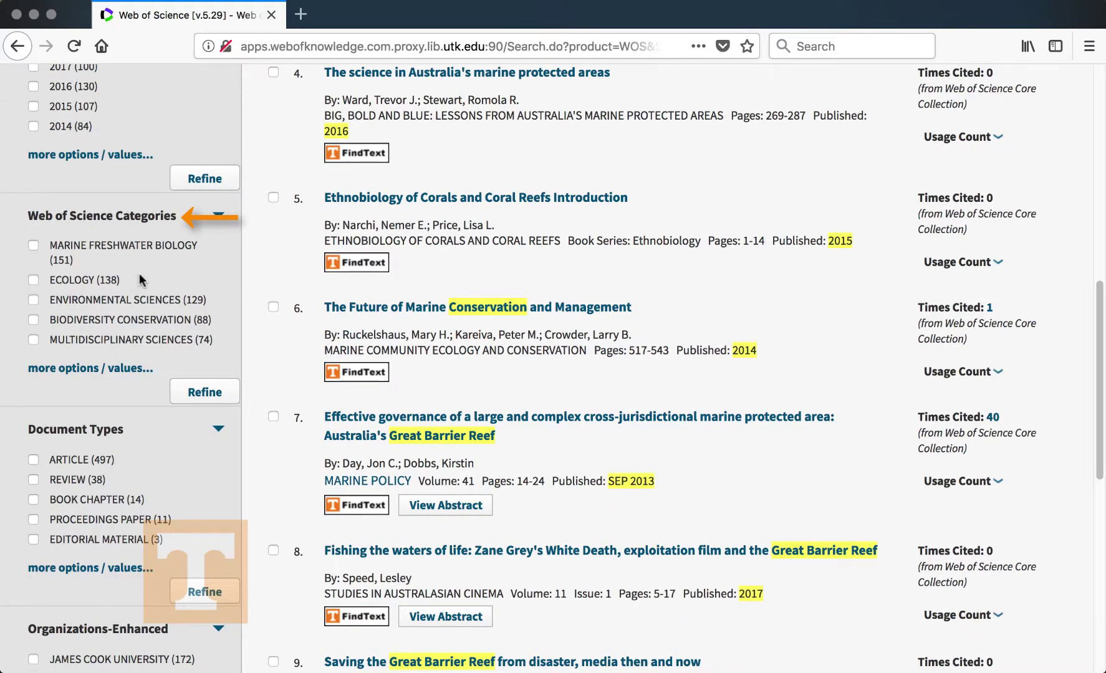
{"action": "left_click", "coordinate": [90, 369]}
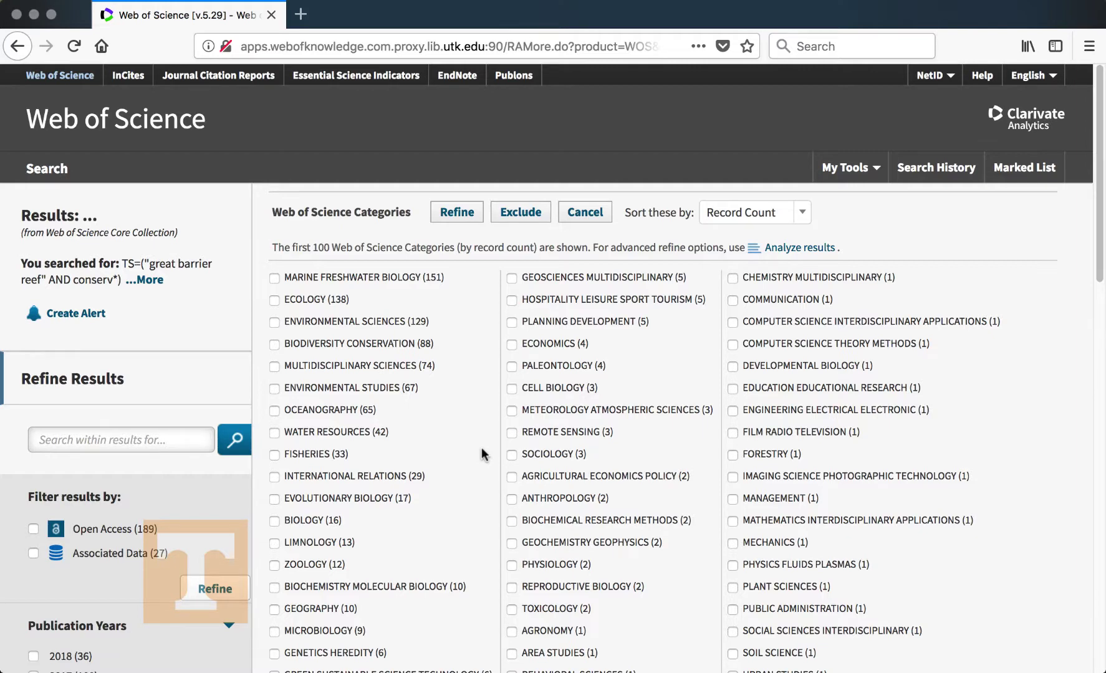
{"action": "scroll", "coordinate": [481, 448], "scroll_direction": "down", "scroll_amount": 5}
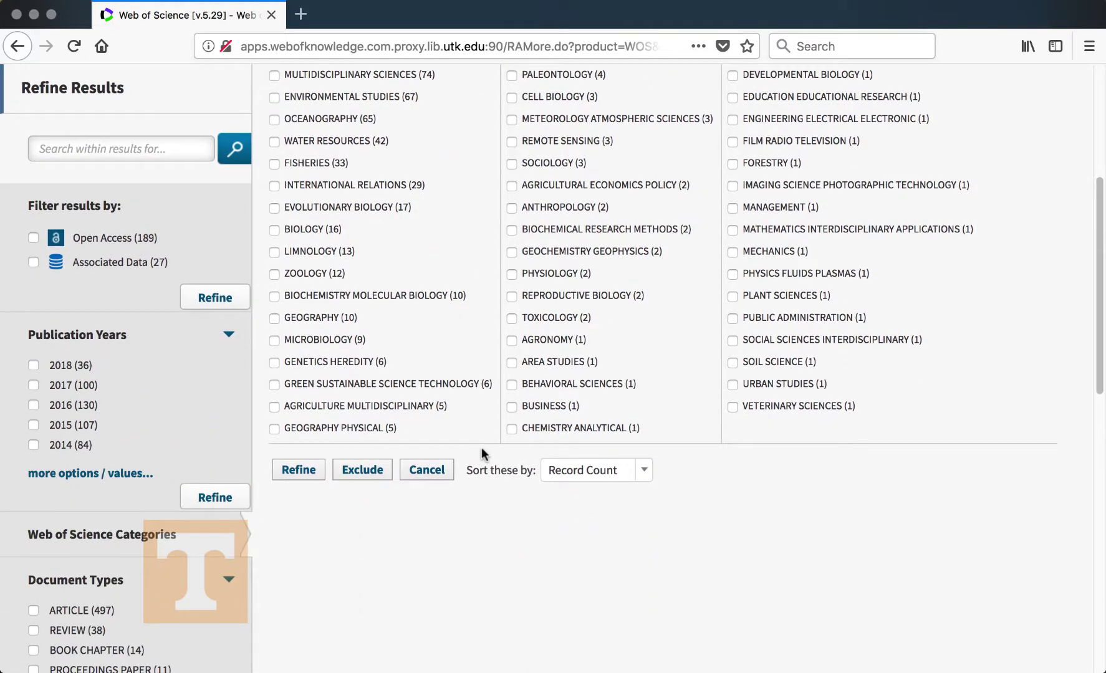
{"action": "scroll", "coordinate": [483, 453], "scroll_direction": "up", "scroll_amount": 2}
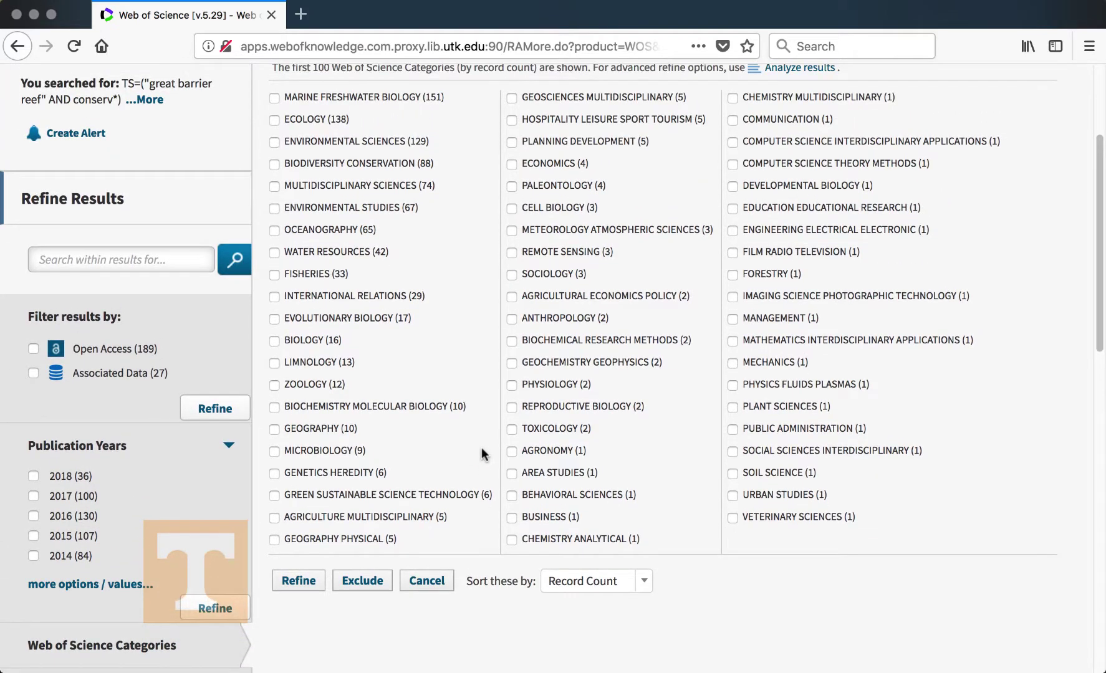
{"action": "scroll", "coordinate": [483, 453], "scroll_direction": "up", "scroll_amount": 1}
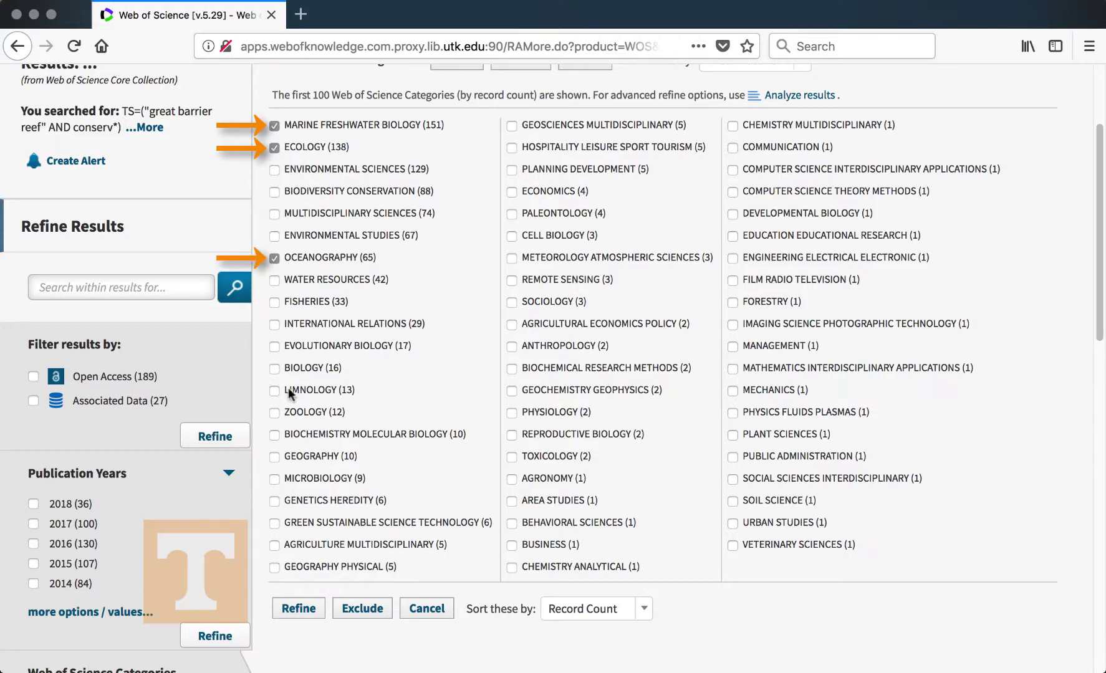
{"action": "left_click", "coordinate": [302, 613]}
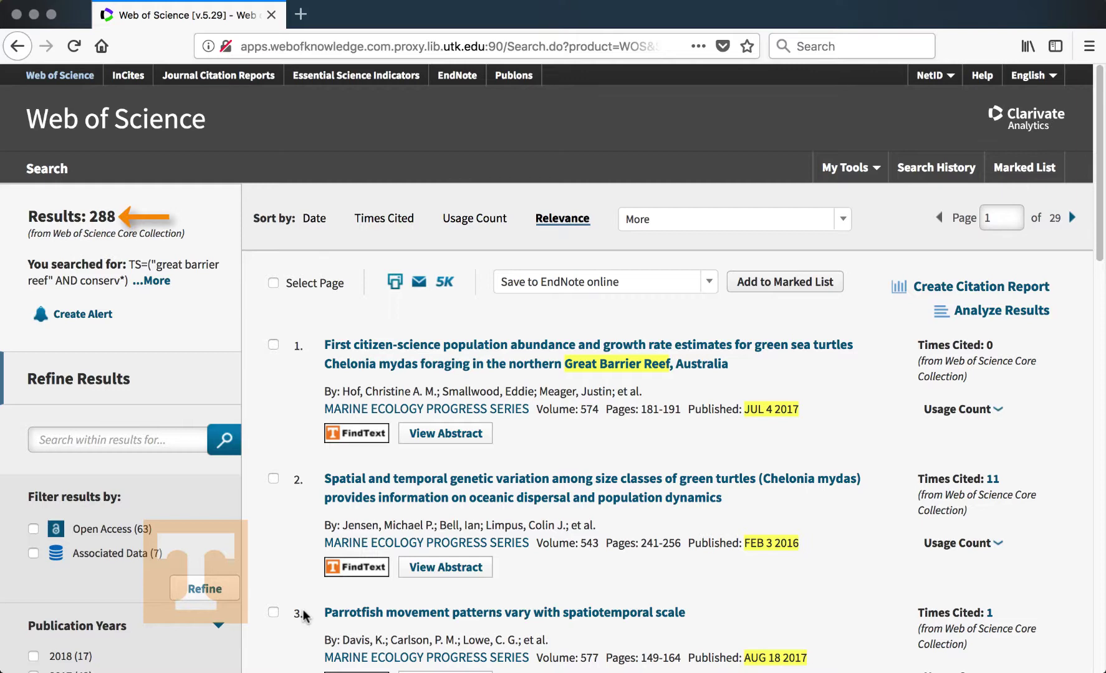
Refine the results to the document type Article.
{"action": "scroll", "coordinate": [242, 567], "scroll_direction": "down", "scroll_amount": 5}
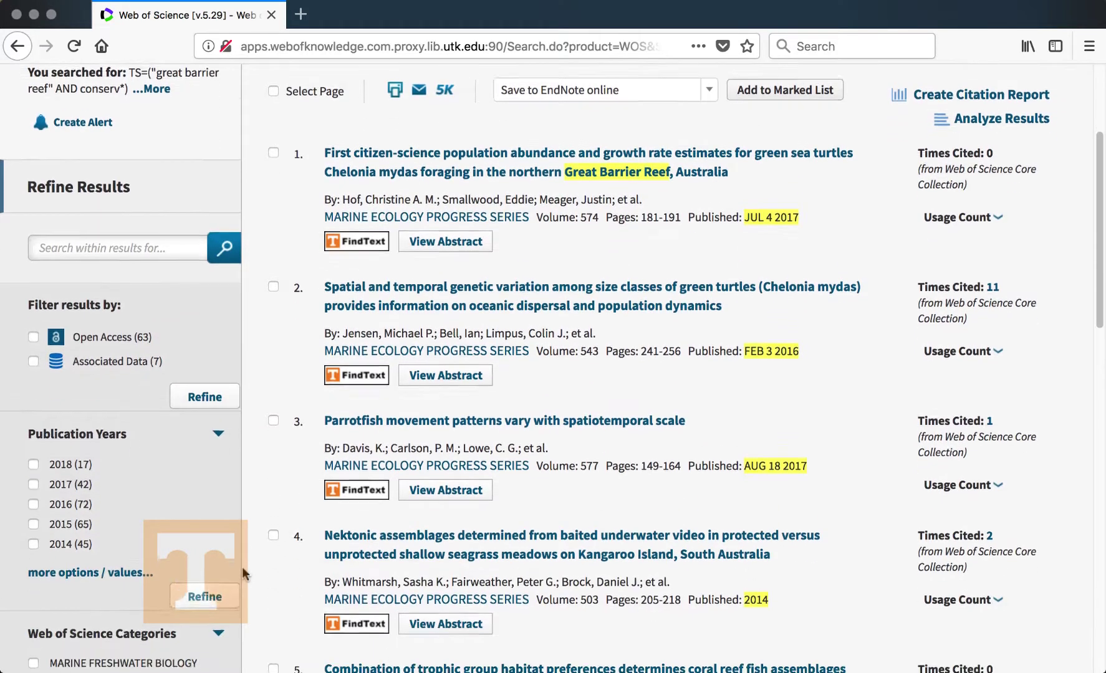
{"action": "scroll", "coordinate": [242, 566], "scroll_direction": "down", "scroll_amount": 10}
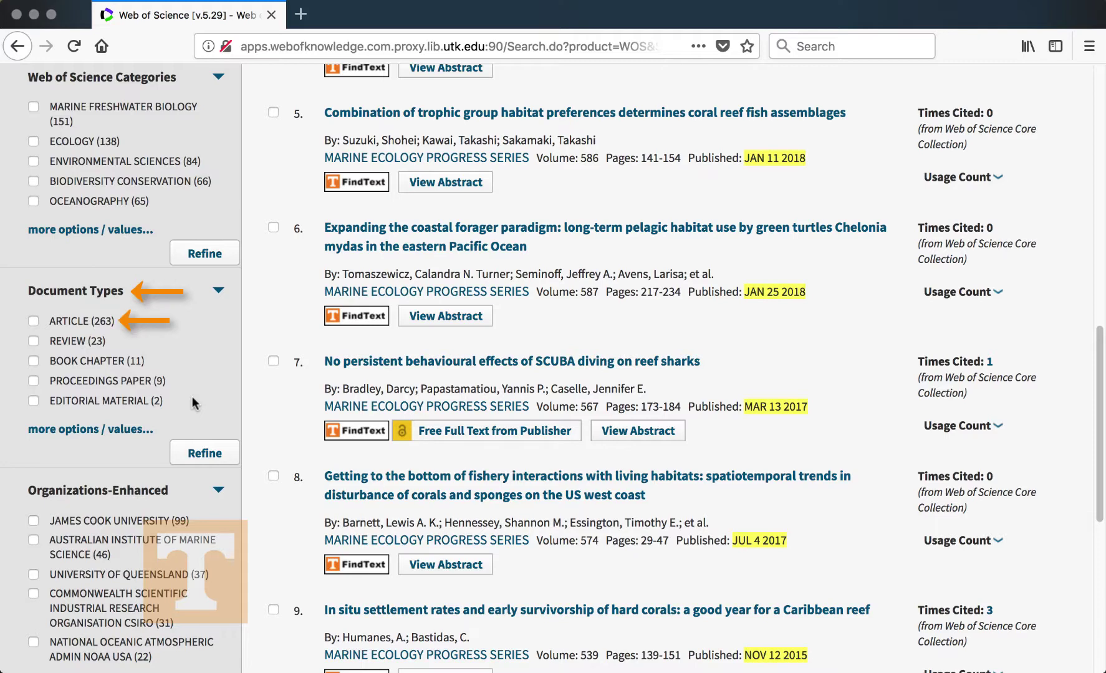
{"action": "left_click", "coordinate": [33, 321]}
{"action": "left_click", "coordinate": [205, 452]}
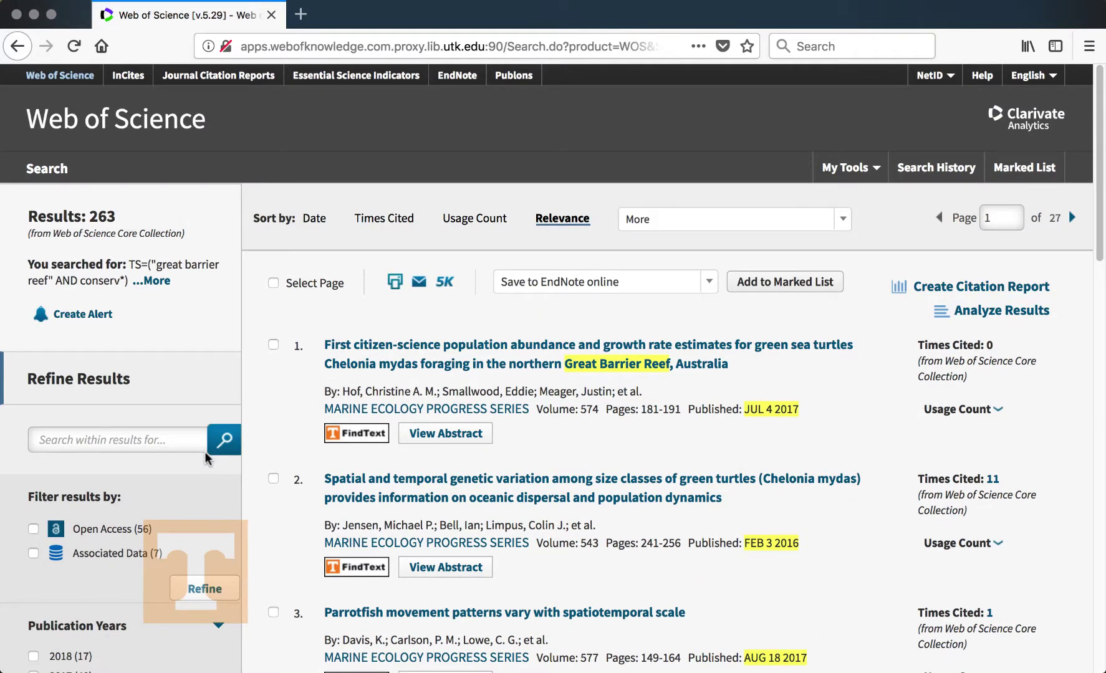
Show all refine options again and expand the Languages filter to check the available languages.
{"action": "scroll", "coordinate": [205, 451], "scroll_direction": "down", "scroll_amount": 10}
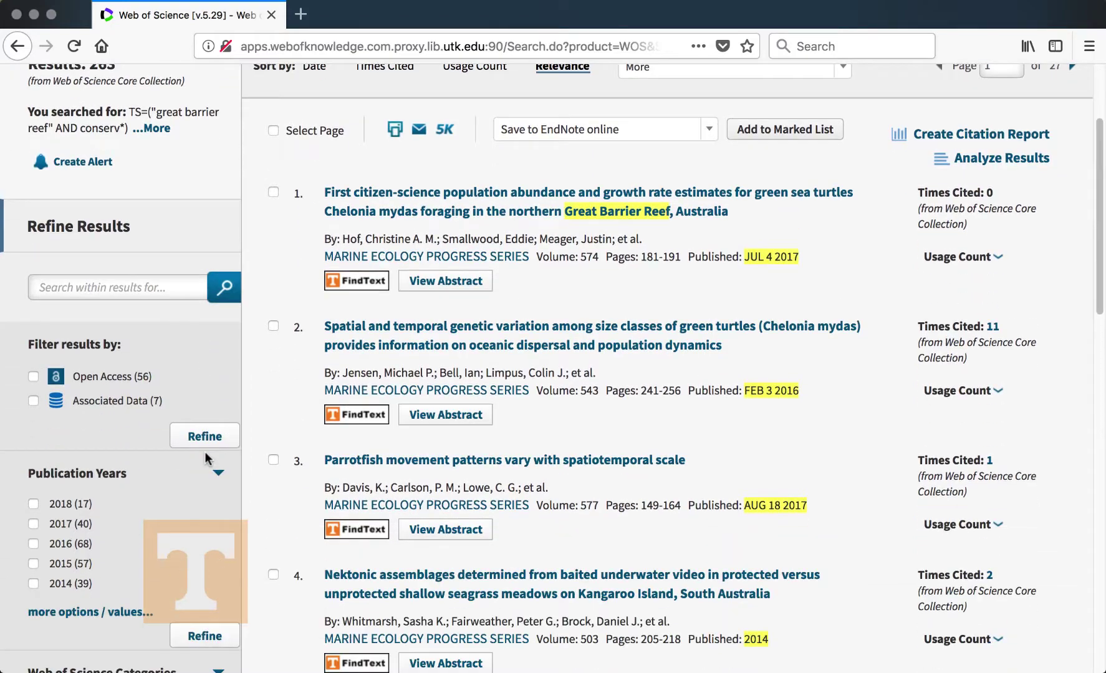
{"action": "scroll", "coordinate": [205, 455], "scroll_direction": "down", "scroll_amount": 10}
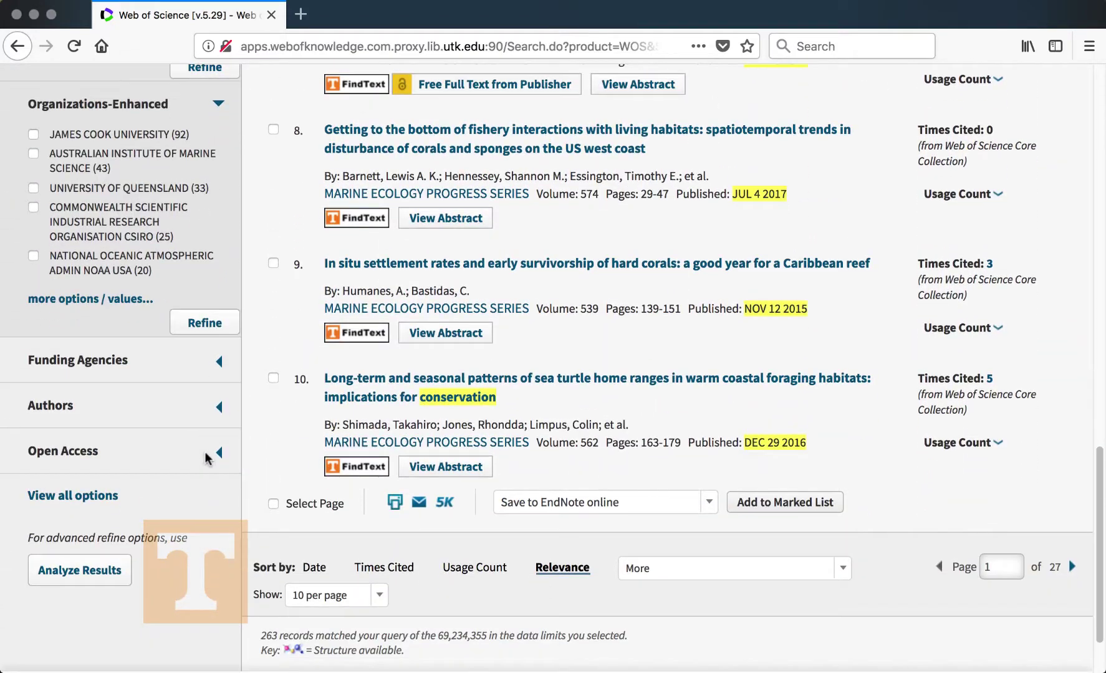
{"action": "left_click", "coordinate": [98, 499]}
{"action": "scroll", "coordinate": [120, 445], "scroll_direction": "down", "scroll_amount": 8}
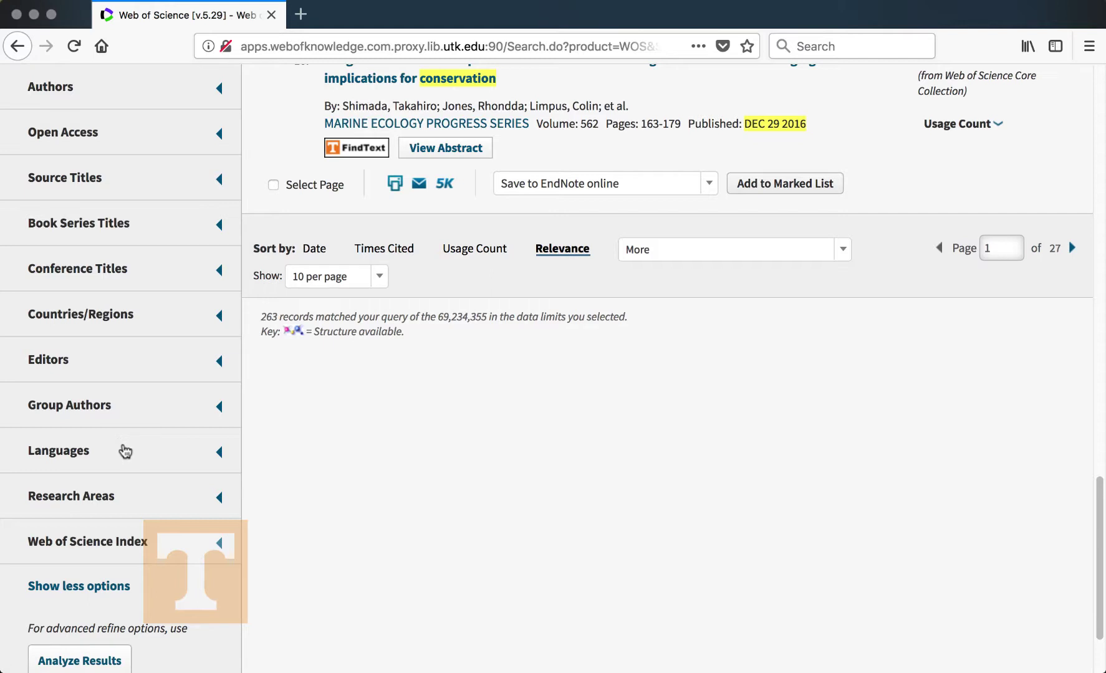
{"action": "left_click", "coordinate": [160, 456]}
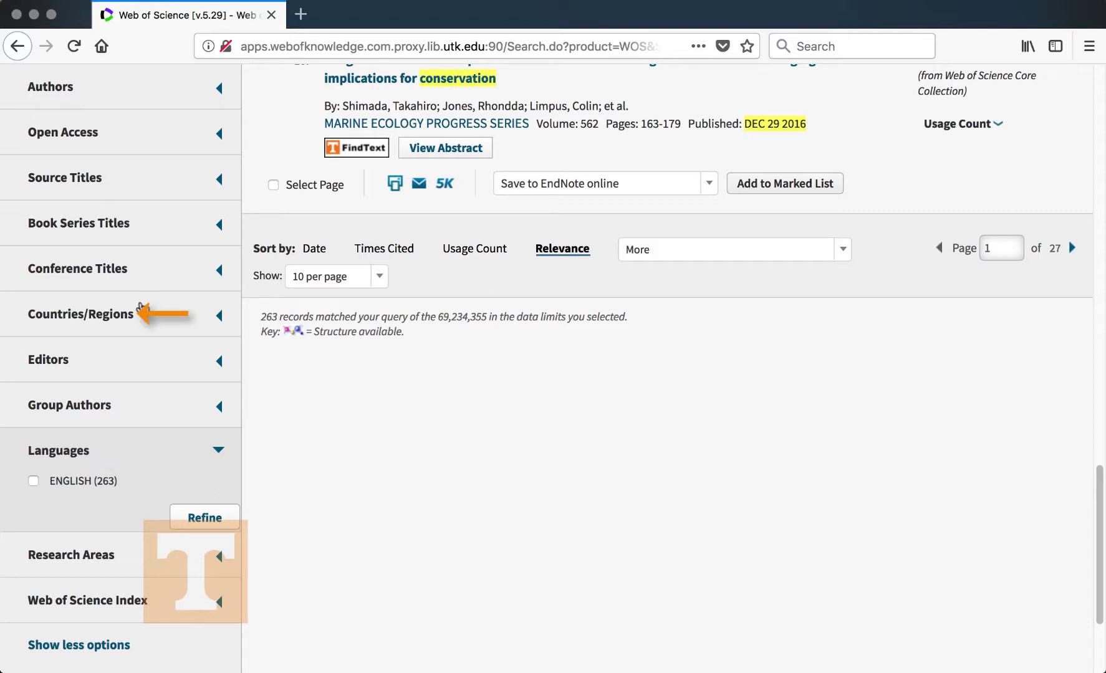
Refine the results to the country Australia in the Countries/Regions filter, leaving USA unselected.
{"action": "left_click", "coordinate": [142, 310]}
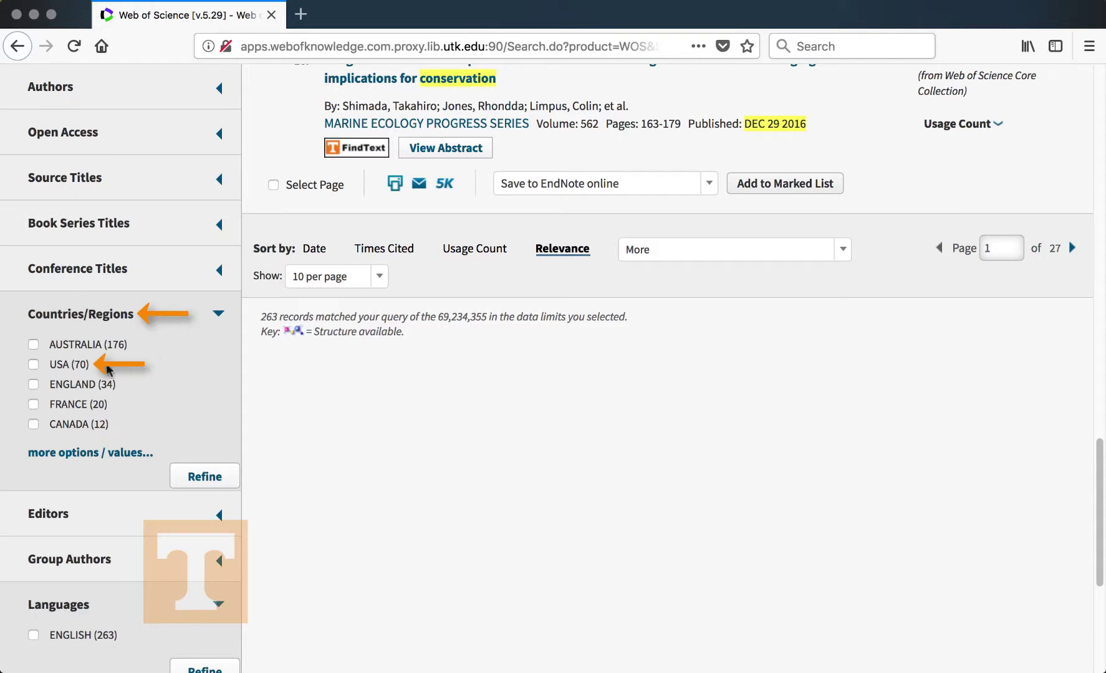
{"action": "left_click", "coordinate": [34, 366]}
{"action": "left_click", "coordinate": [35, 366]}
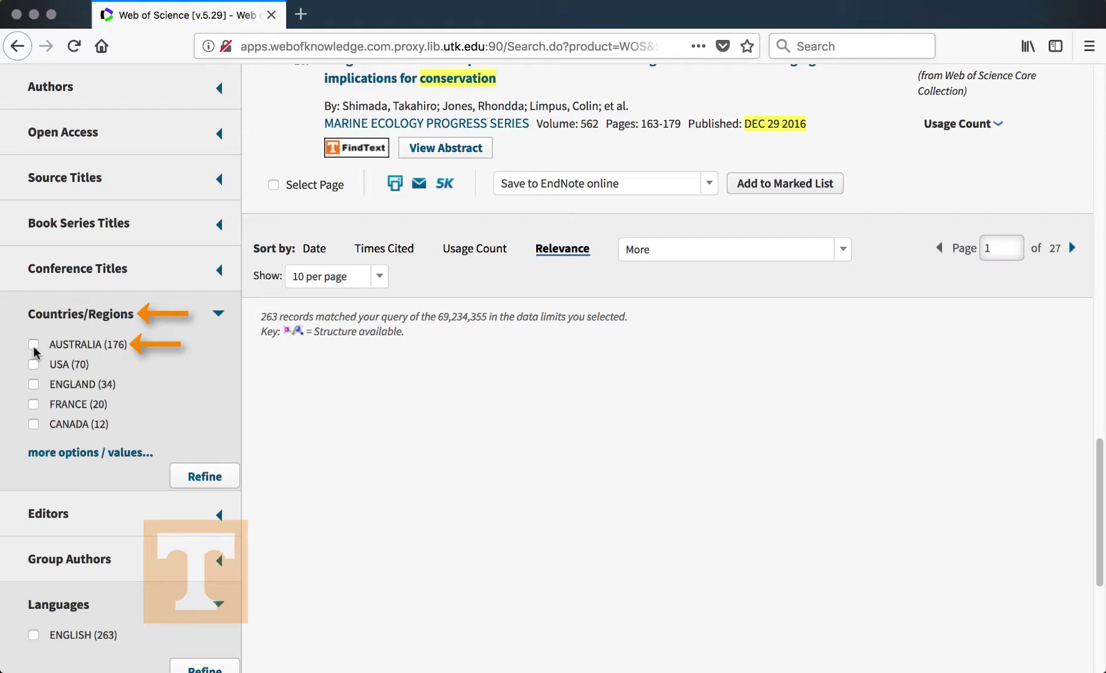
{"action": "left_click", "coordinate": [34, 345]}
{"action": "left_click", "coordinate": [202, 480]}
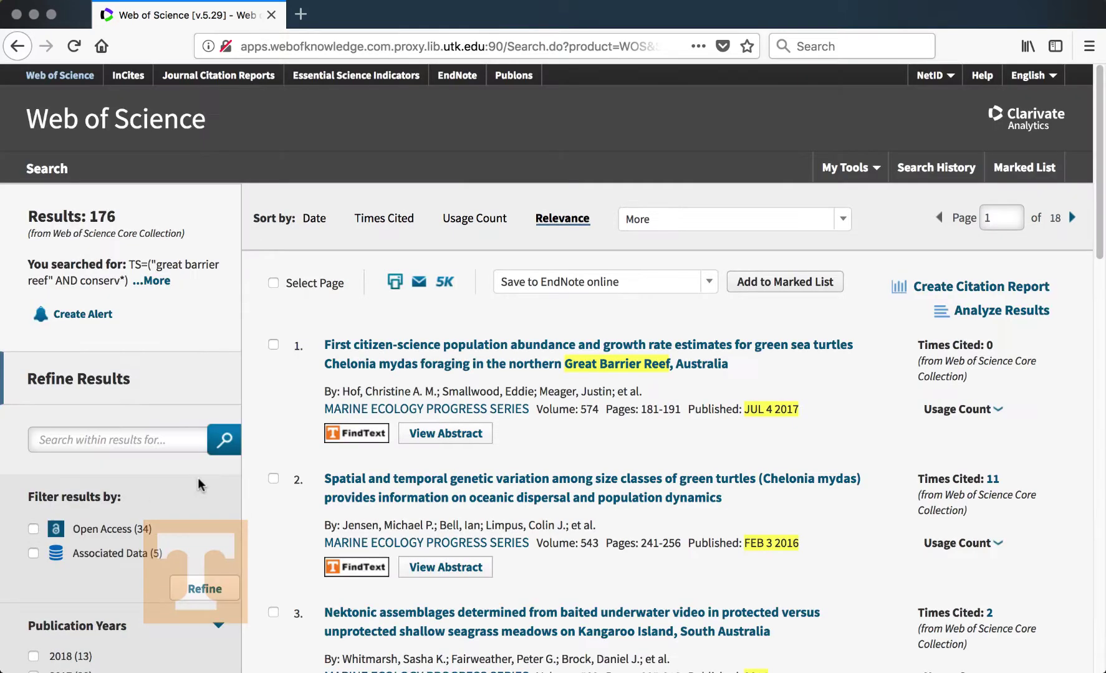